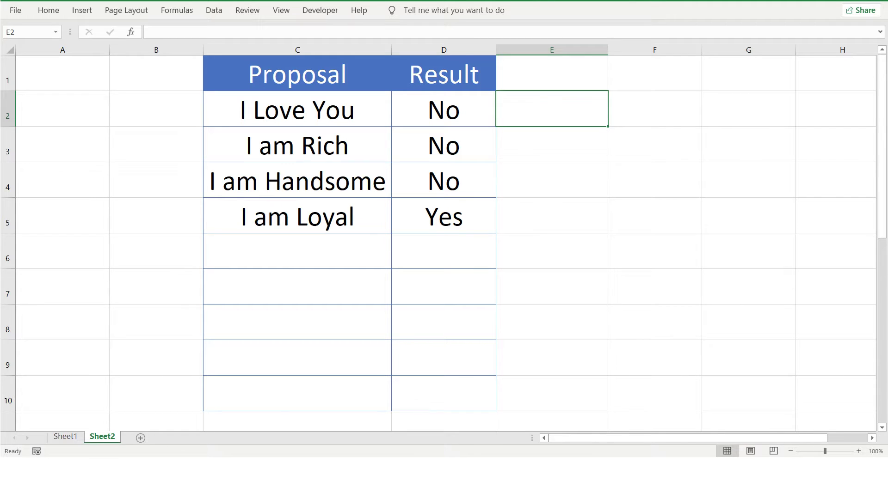
Step: Start E2's IF formula testing D2="Yes" with "Party" as the true result
text(=i)
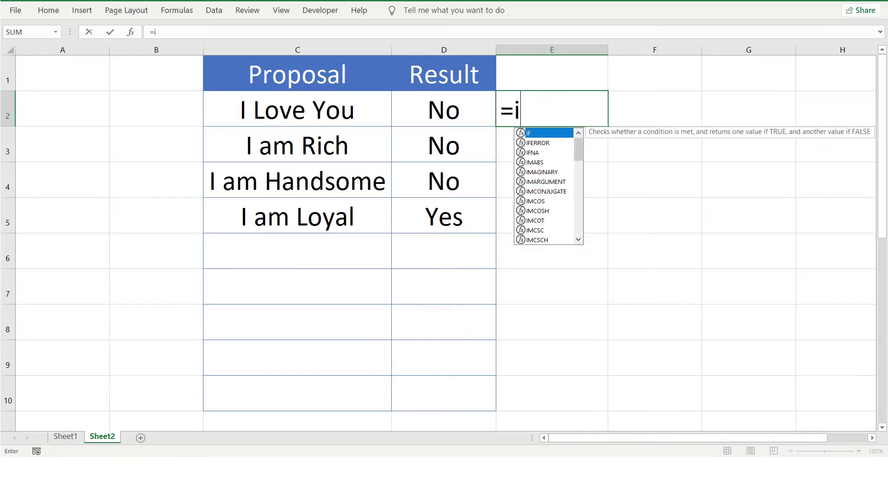
text(f)
key(Tab)
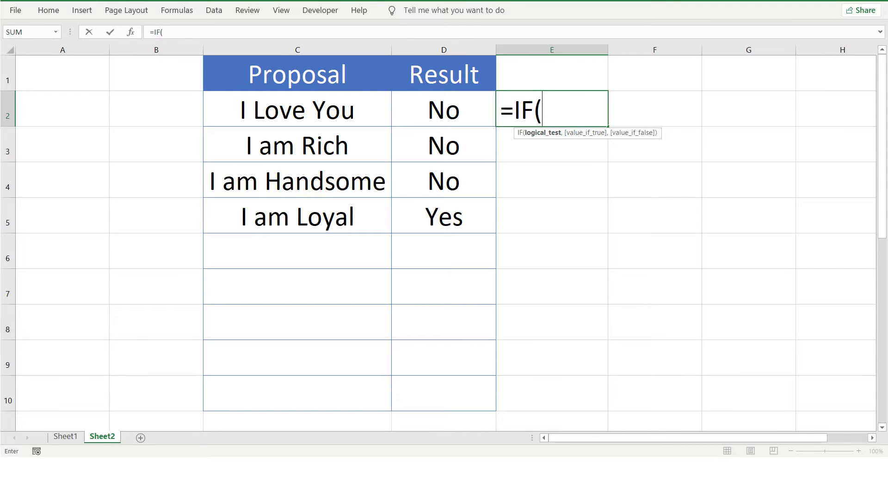
click(444, 110)
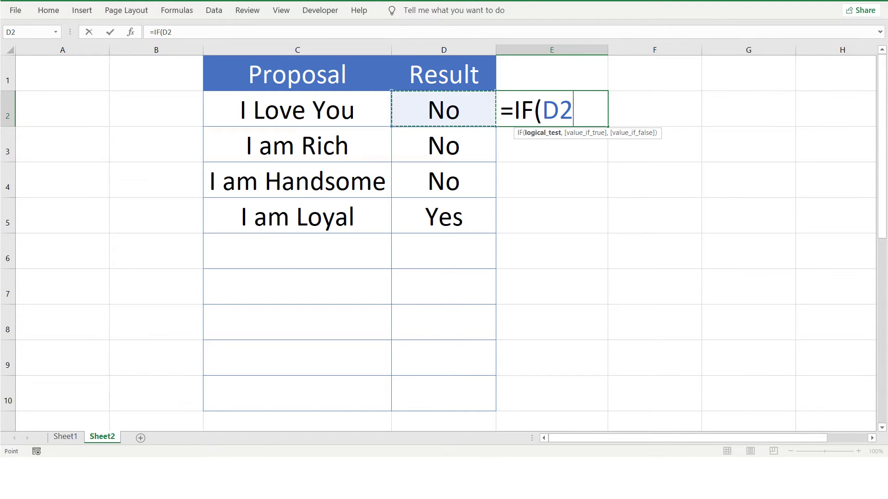
text(=)
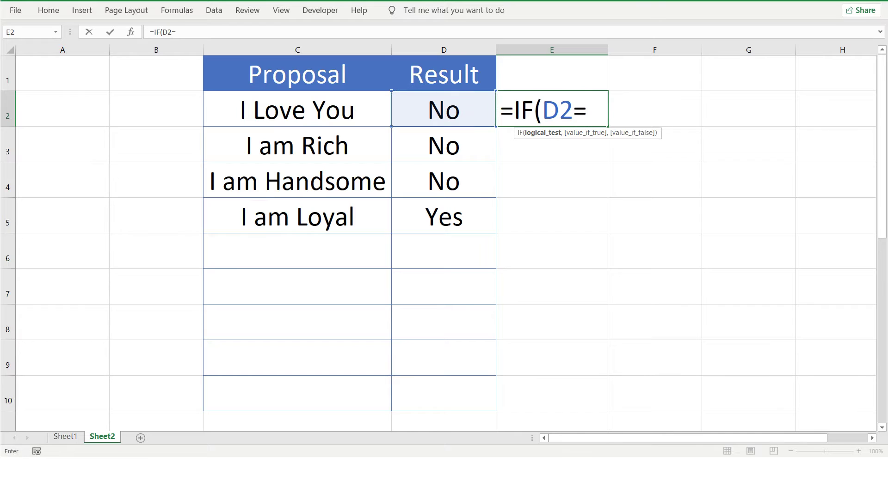
text("Ye)
text(s",)
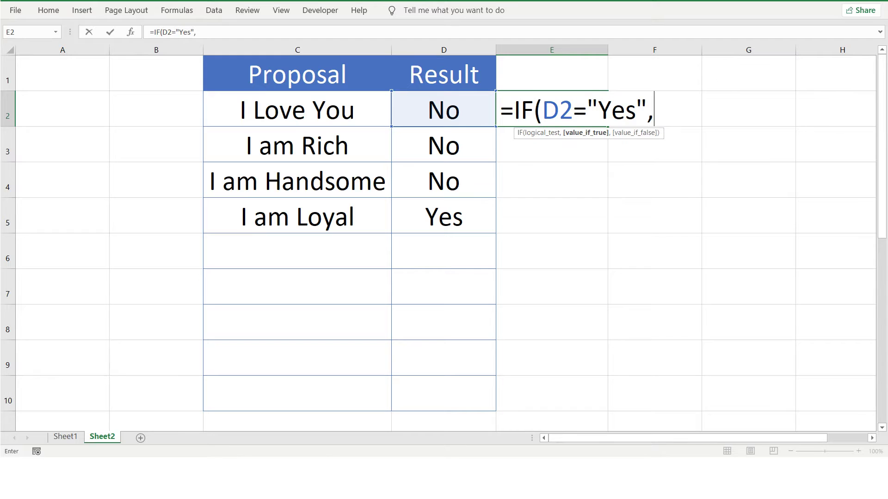
text(P)
key(BackSpace)
text("pA)
key(BackSpace)
key(BackSpace)
text(P)
text(arty)
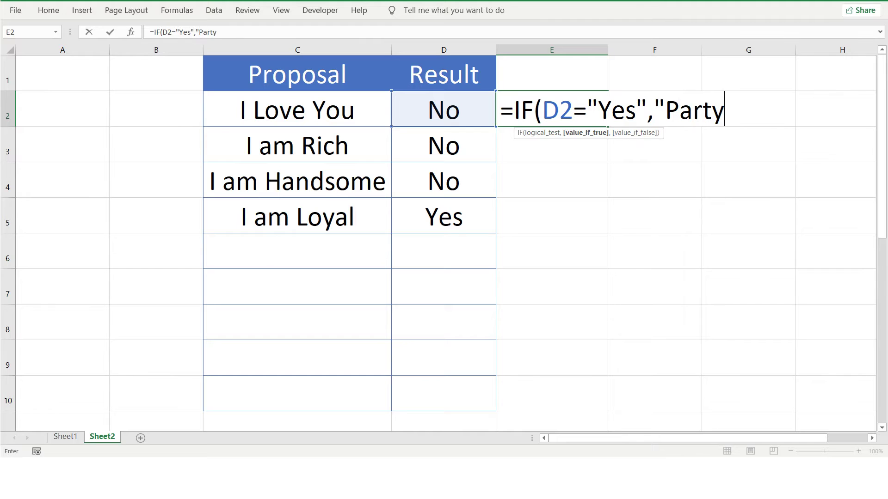
text(",)
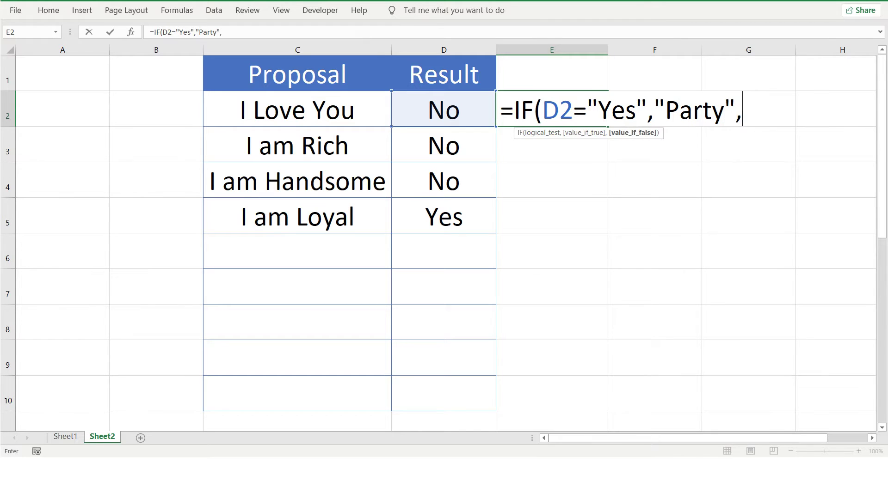
text(")
Step: Finish the formula with "Sad, Try Again" as the false result and commit it
text(sA)
key(BackSpace)
key(BackSpace)
text(S)
text(ad)
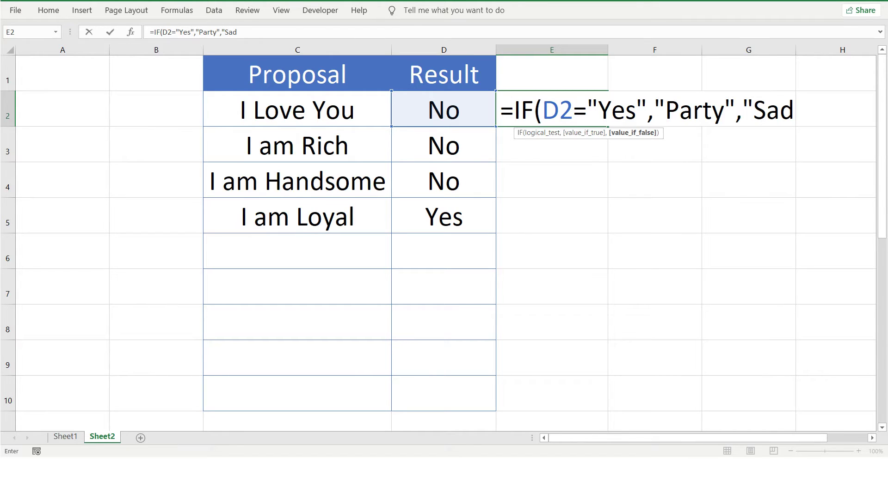
text(")
key(BackSpace)
text(, )
text(Try A)
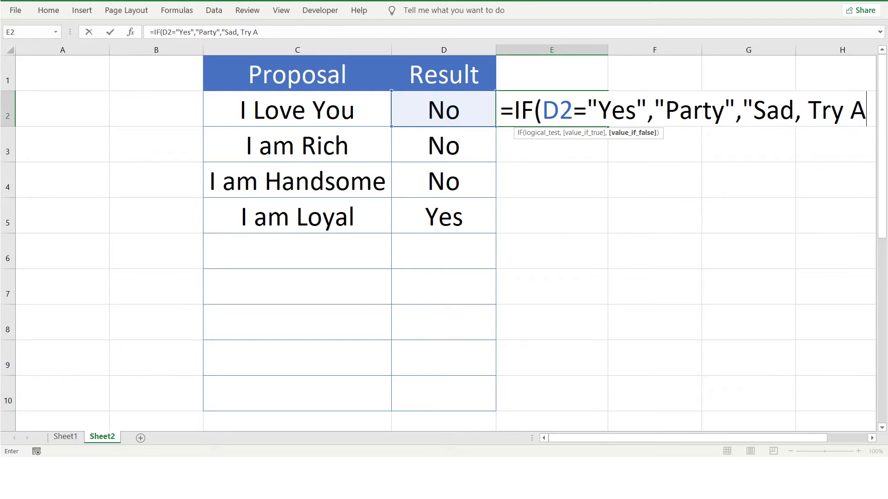
text(gain")
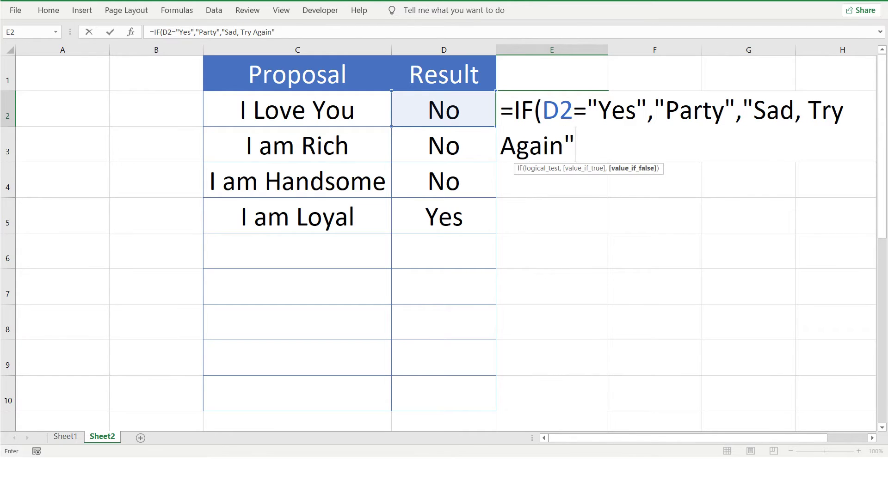
text())
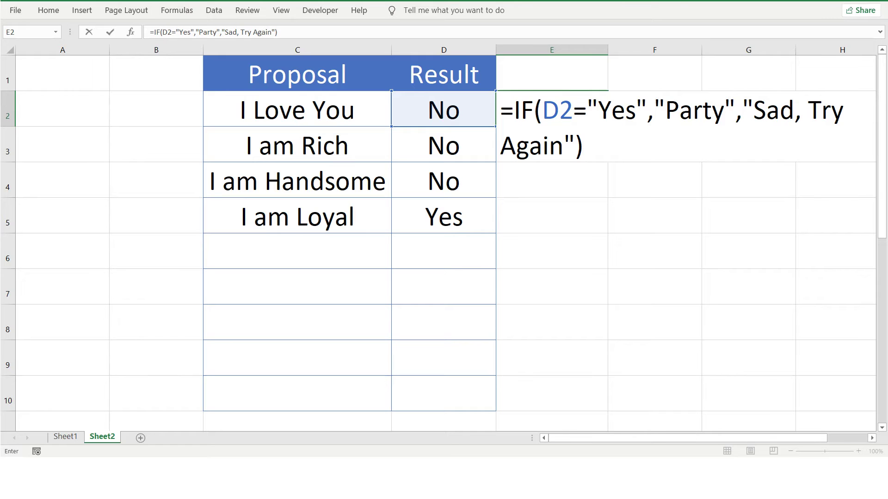
key(Return)
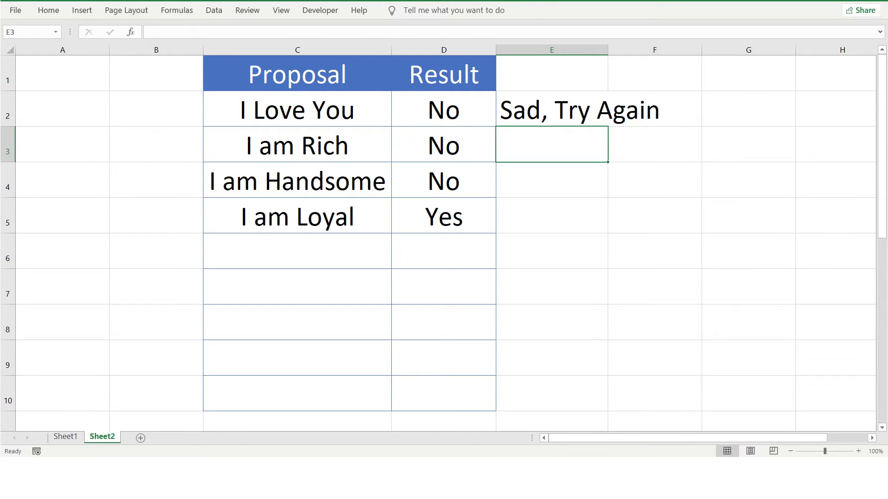
Step: Widen column E so the result text fits
click(443, 109)
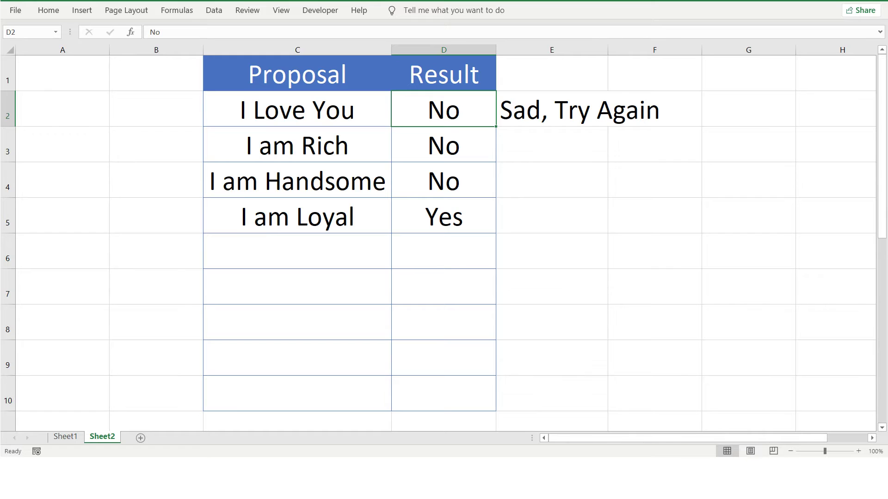
click(607, 49)
drag(608, 49, 687, 50)
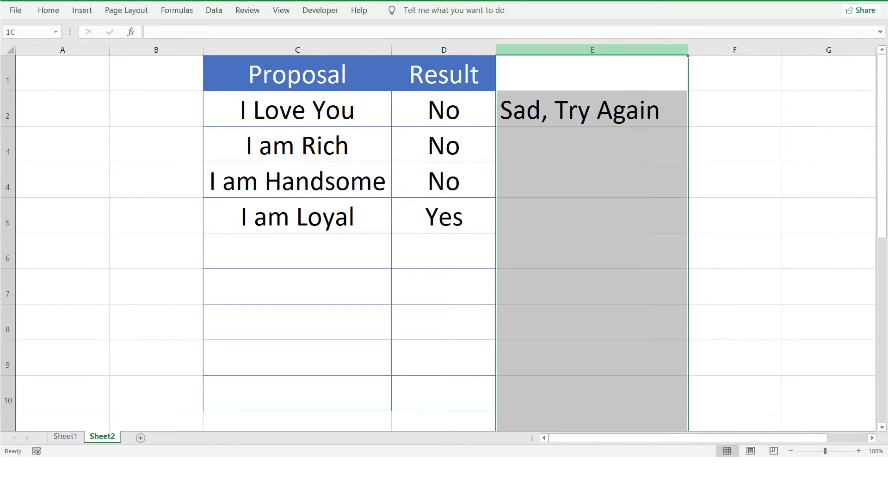
Step: Fill E2's IF formula down through E5 and check row 5's Yes/Party result
click(591, 109)
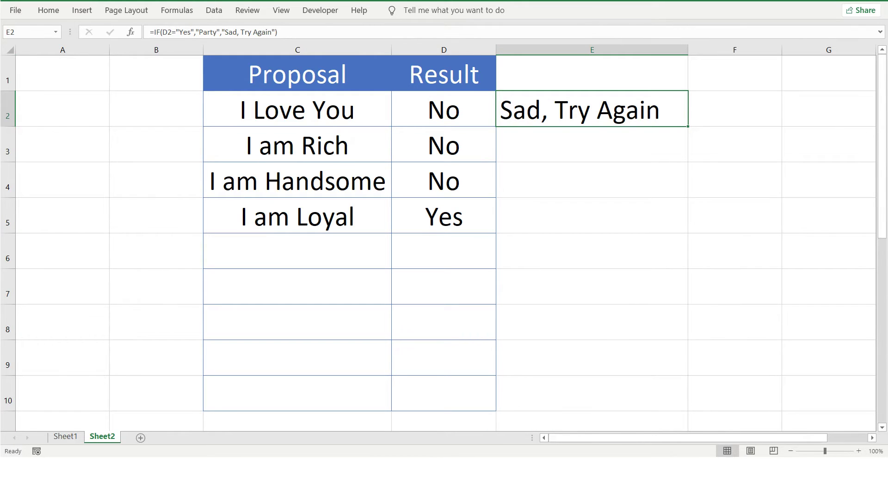
drag(688, 126, 687, 160)
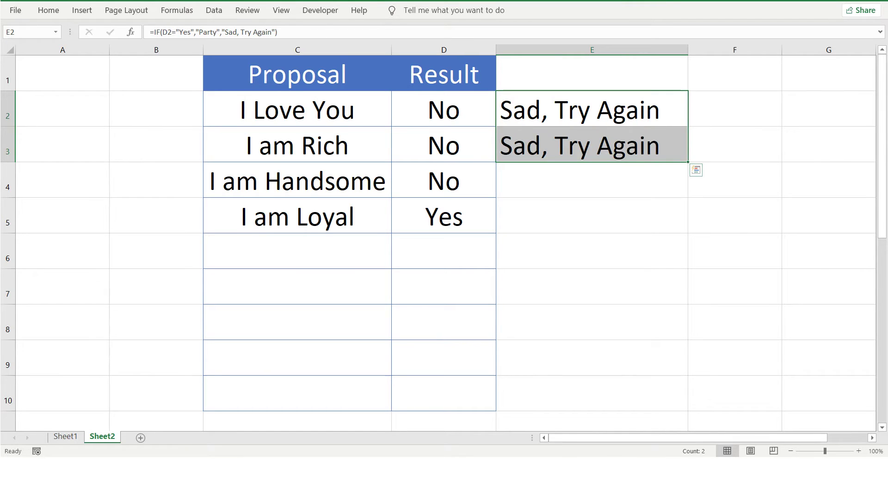
click(591, 145)
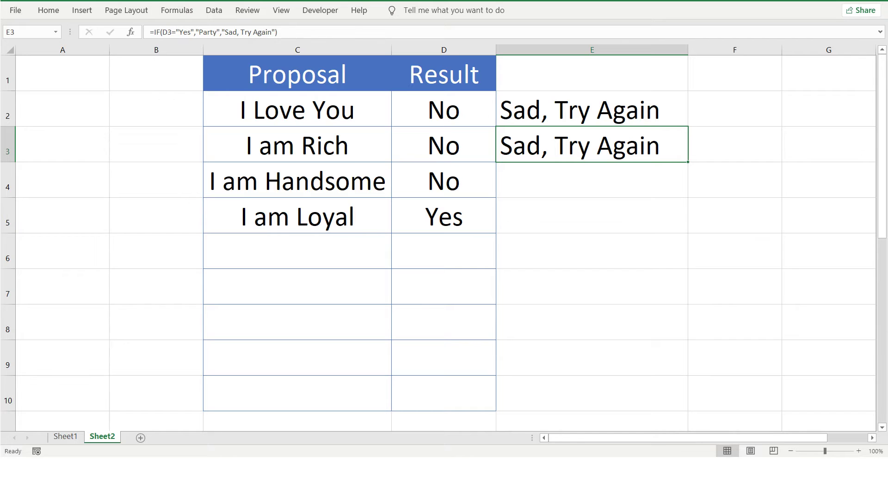
drag(687, 162, 687, 198)
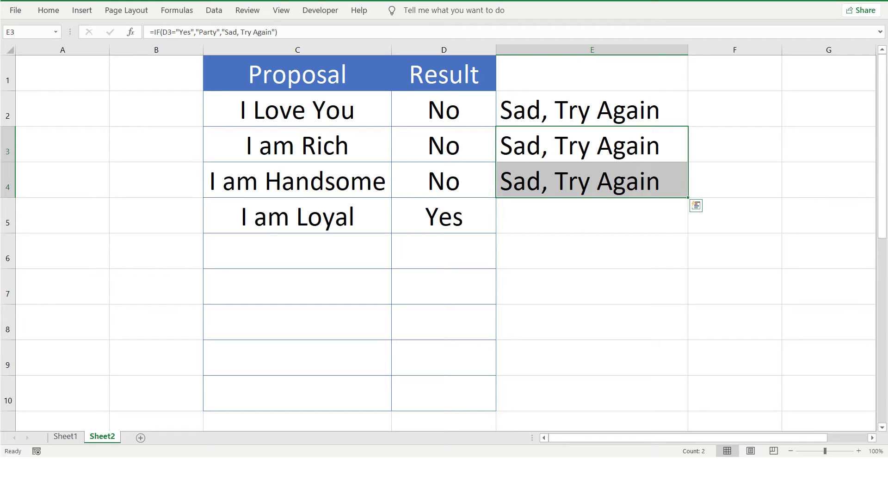
drag(687, 197, 687, 231)
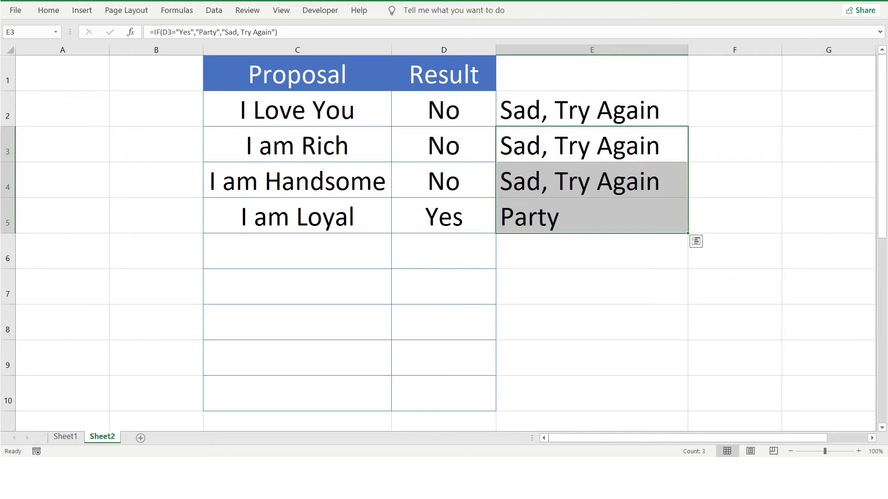
click(591, 215)
click(444, 215)
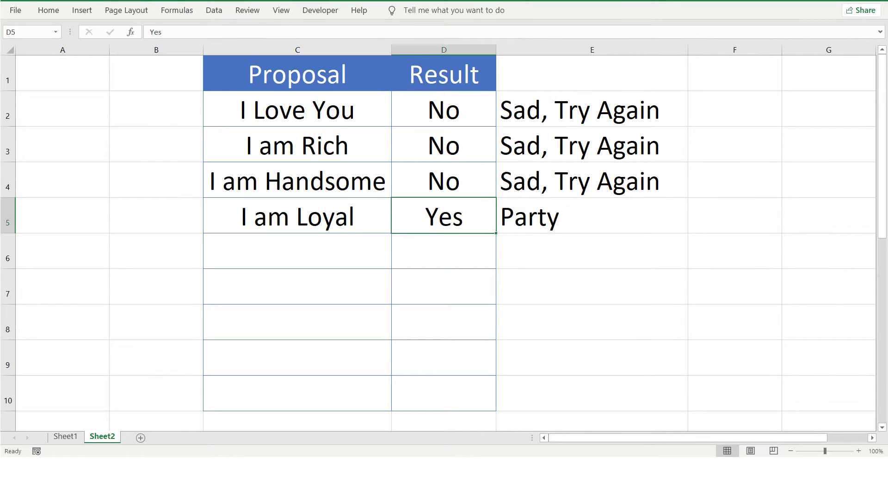
click(592, 216)
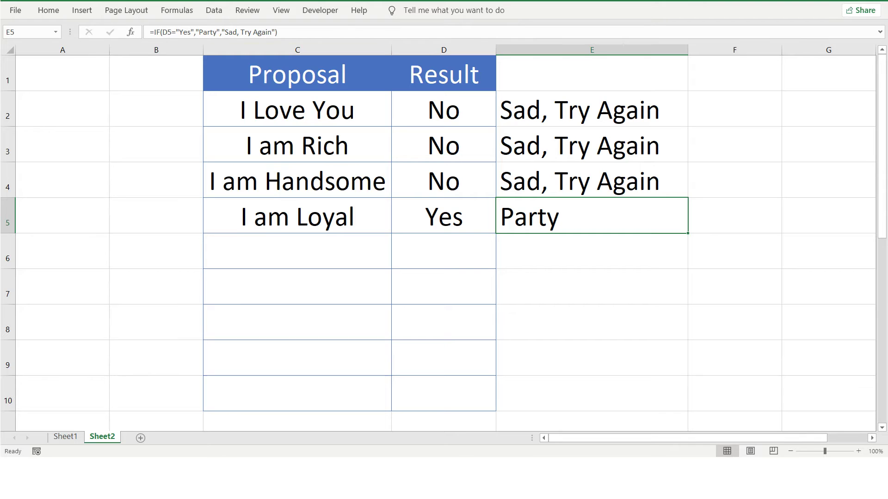
Step: Review E5's IF arguments, confirming D5="Yes" is TRUE, and commit the formula unchanged
key(F2)
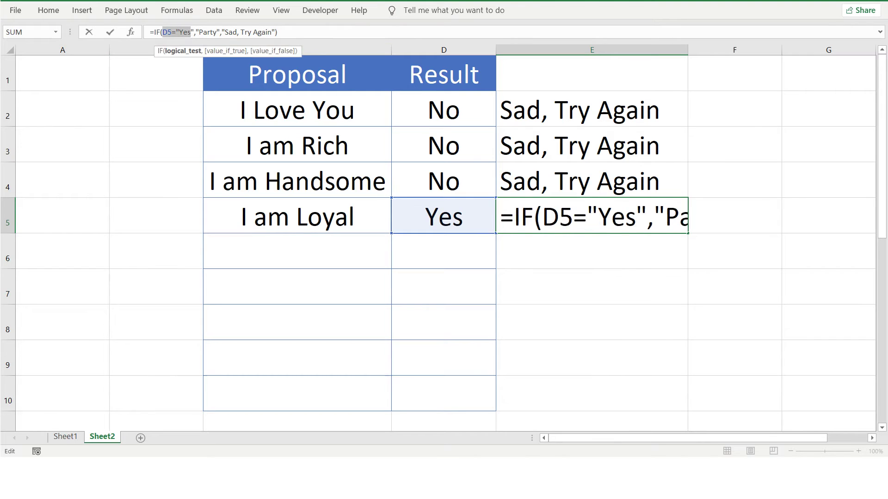
key(ctrl+Return)
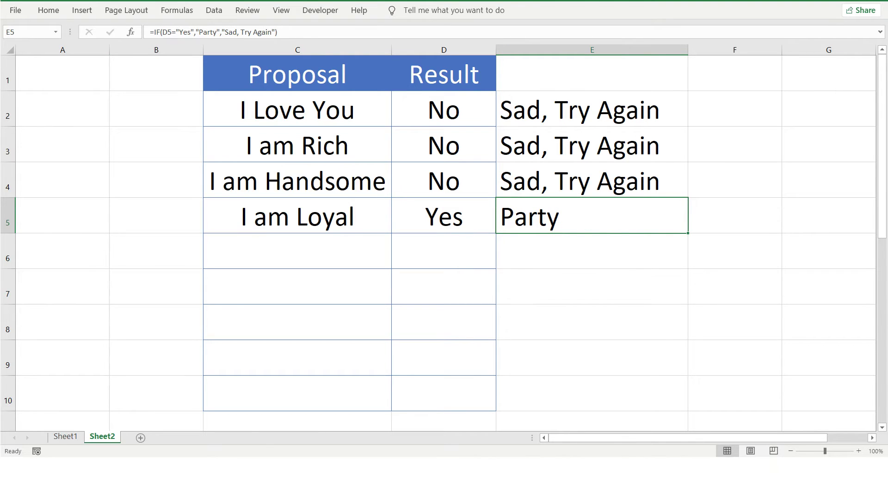
key(Down)
key(Up)
key(F2)
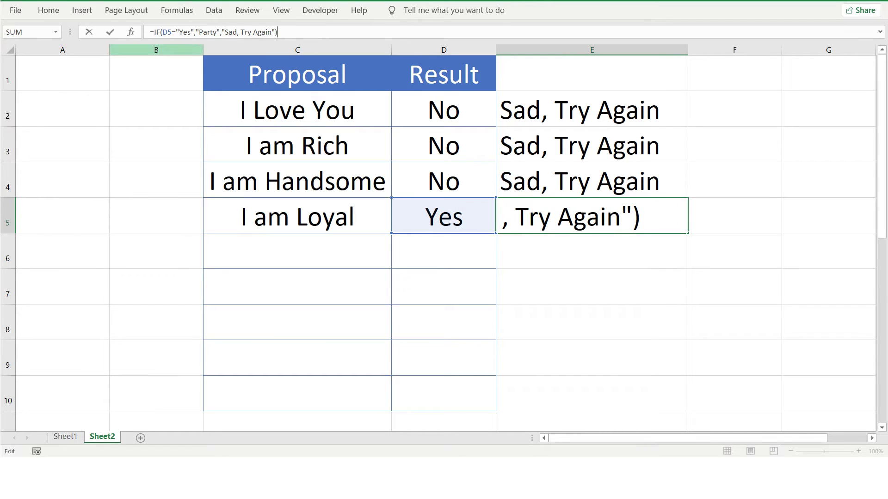
key(shift+F3)
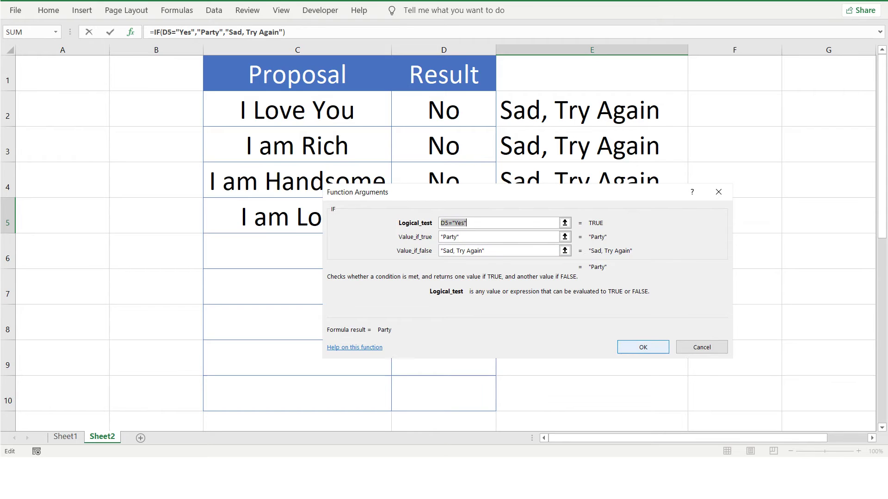
click(643, 347)
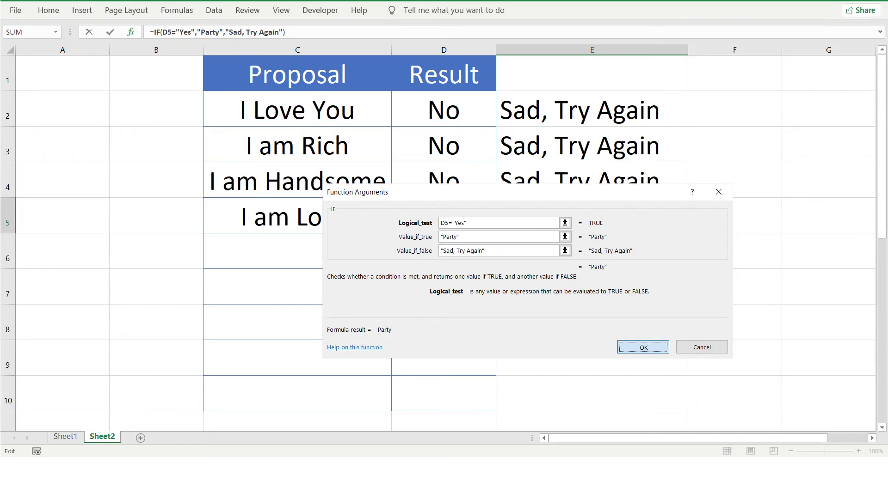
key(Return)
key(Return)
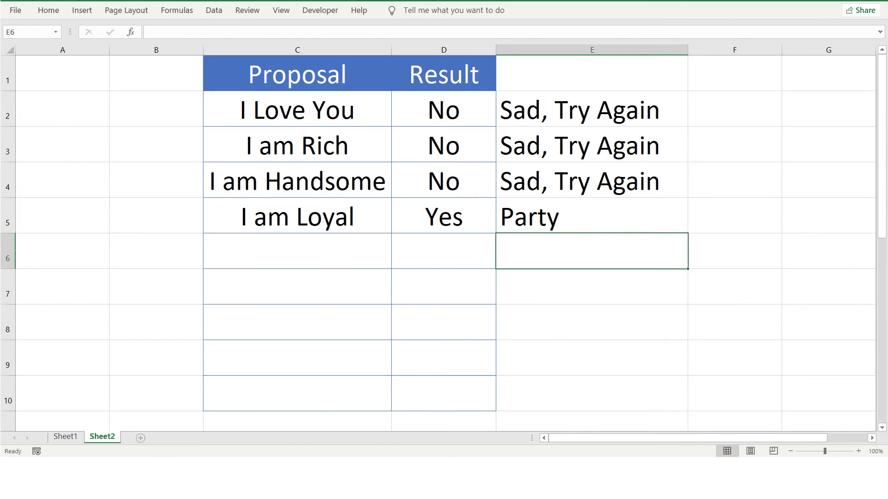
Step: Switch to Sheet1 and look over the First Name and Last Name columns C1:D10
click(65, 436)
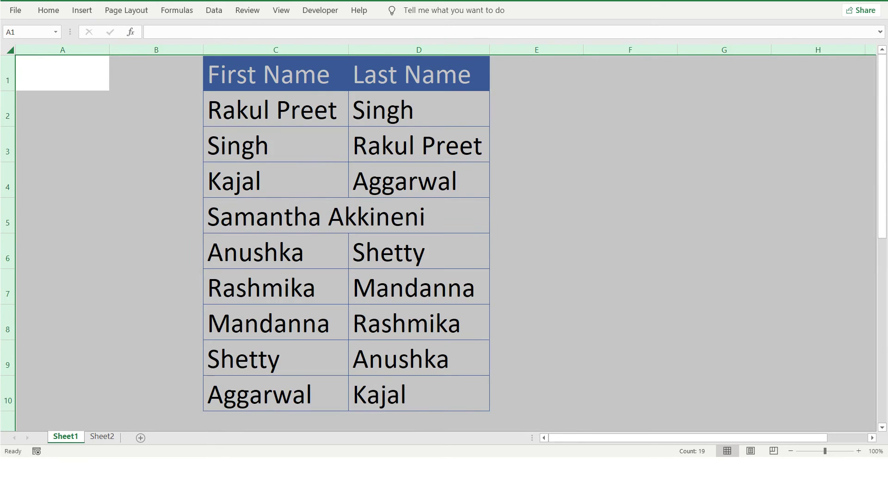
click(418, 109)
drag(275, 73, 276, 394)
drag(418, 73, 419, 393)
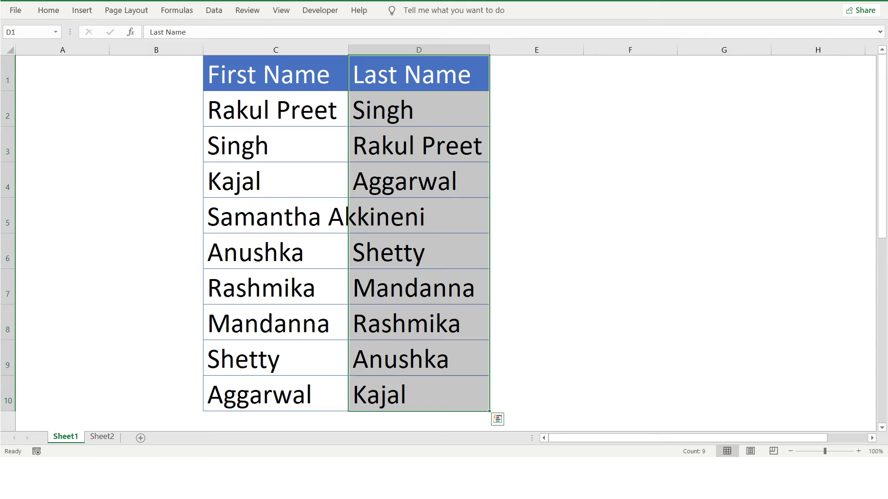
click(275, 109)
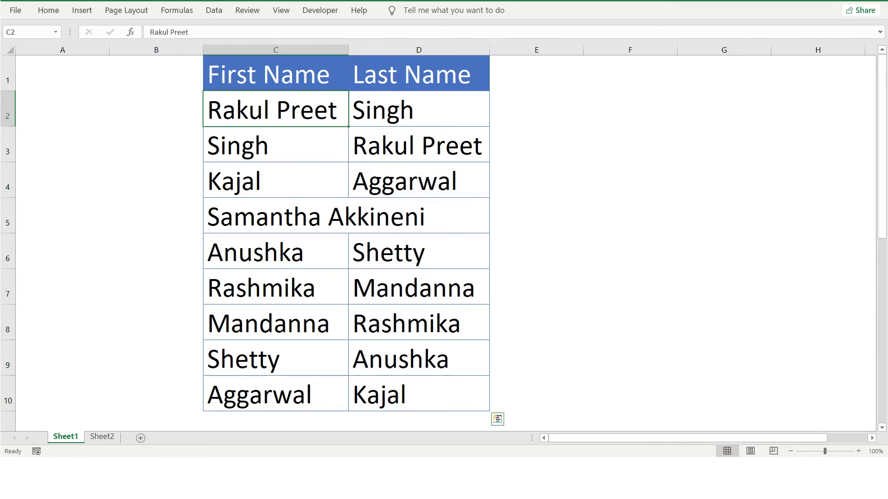
click(418, 108)
Step: Check the name cells in C2, D2 and D3, then widen column E to about 21.78
click(276, 109)
key(Tab)
key(Return)
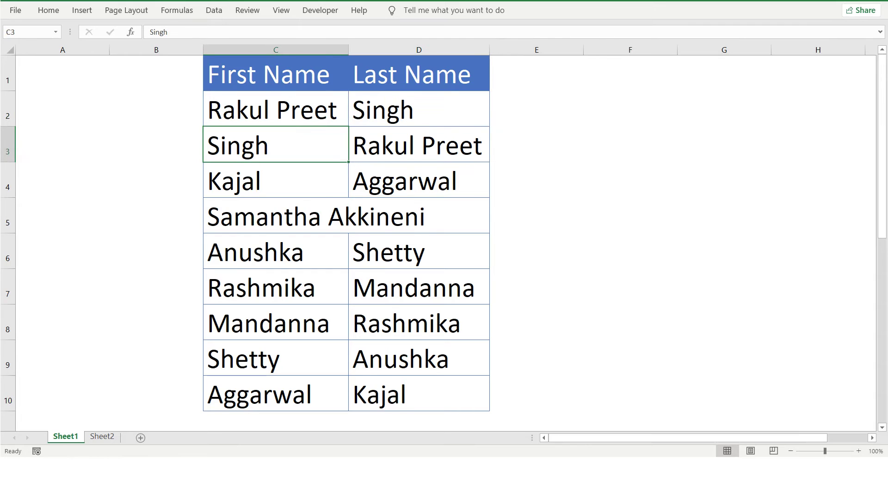
click(276, 109)
click(418, 144)
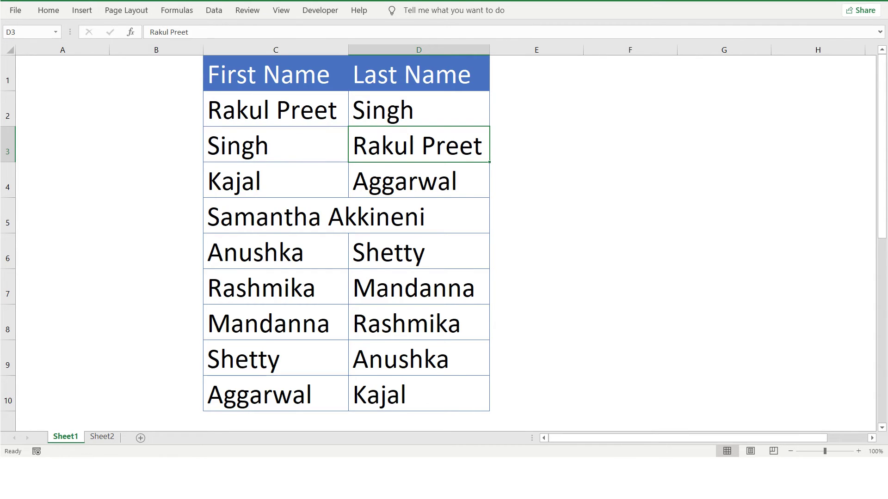
click(536, 109)
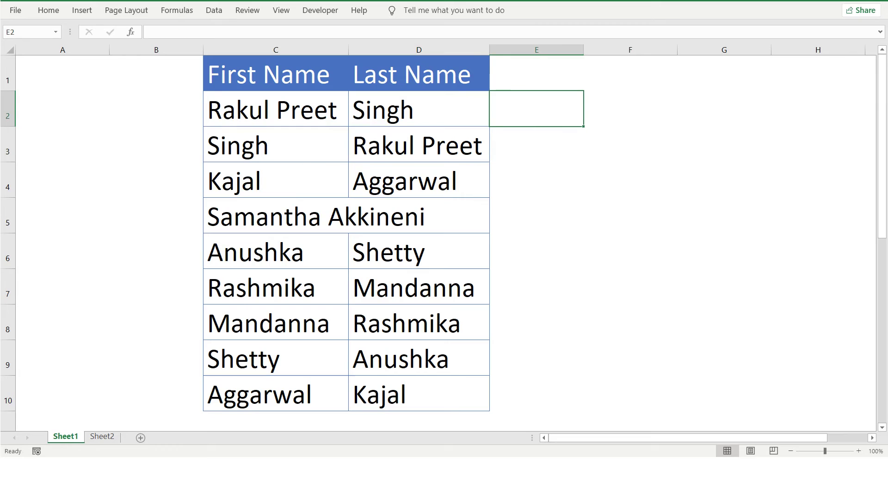
drag(583, 50, 595, 49)
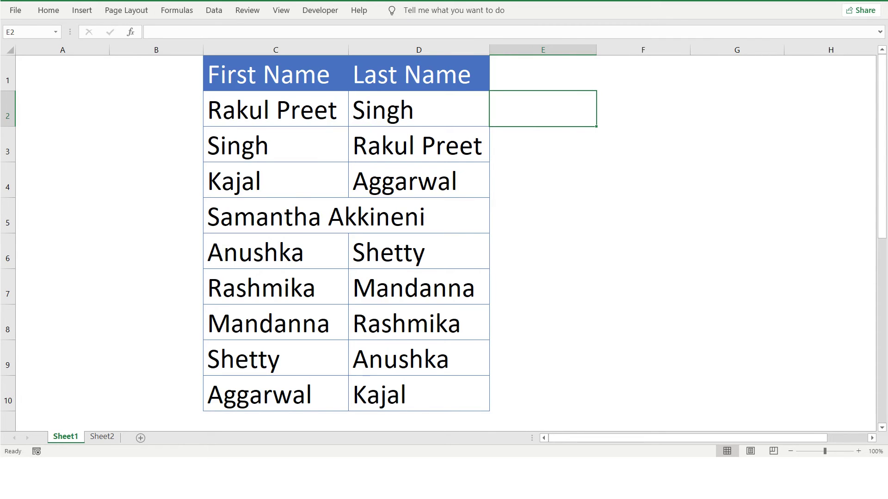
Step: Begin E2's formula as =IF(C2>D2,CONCATENATE(C2,"/",D2), for the true branch
text(=)
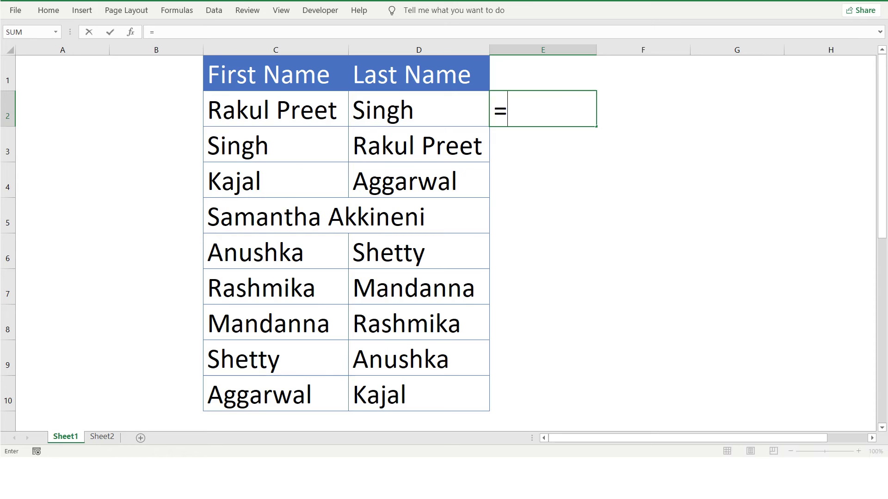
text(if)
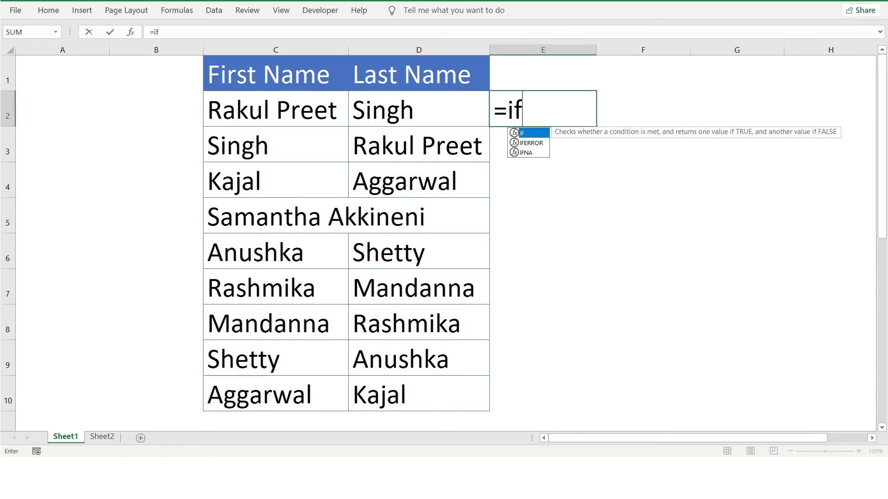
key(Tab)
click(276, 109)
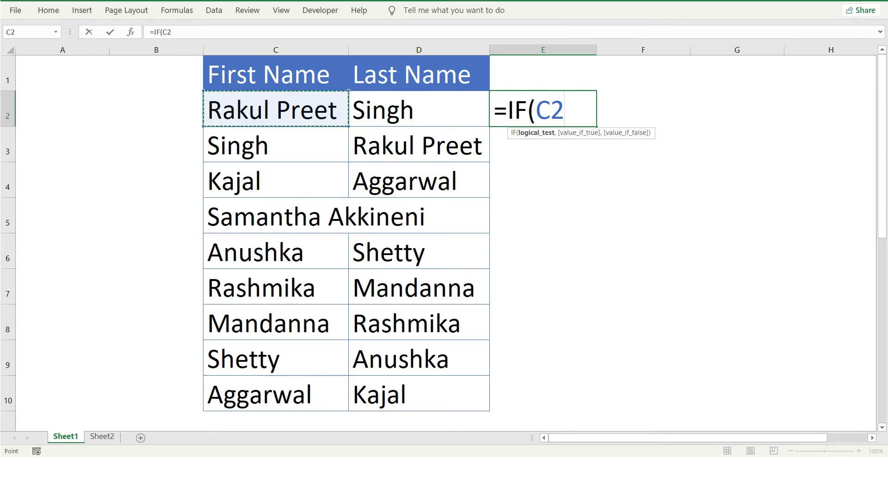
text(>)
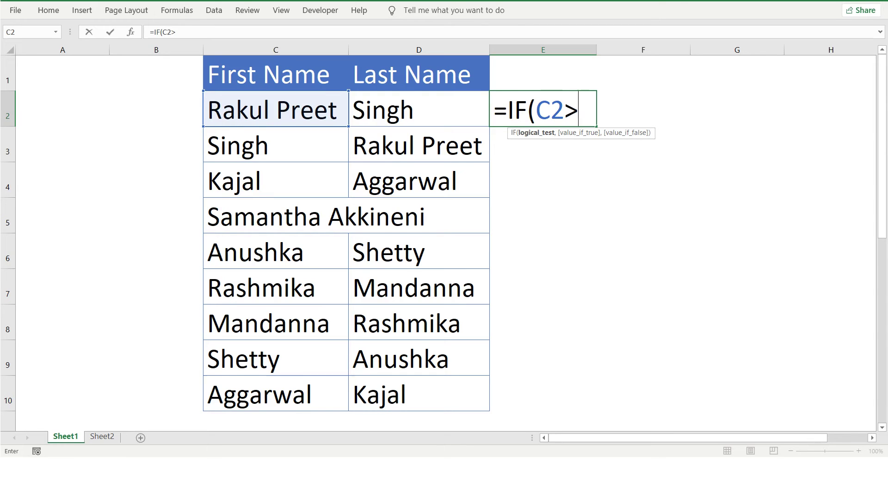
key(Left)
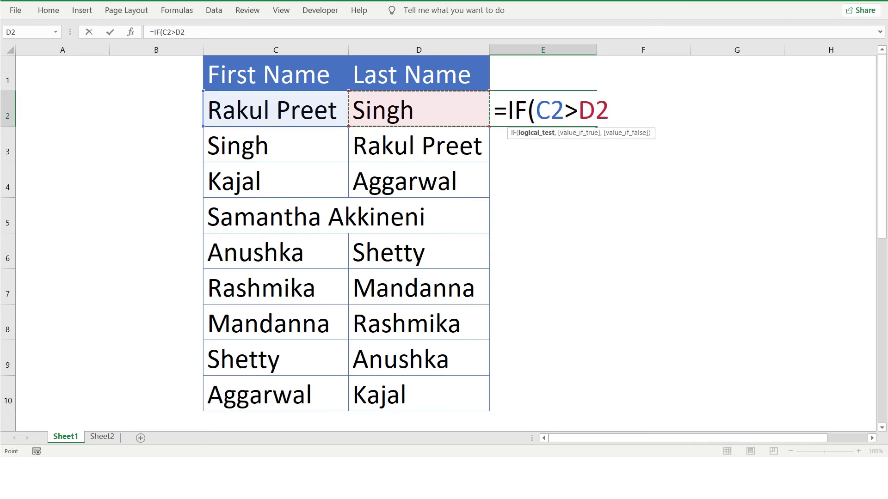
text(,con)
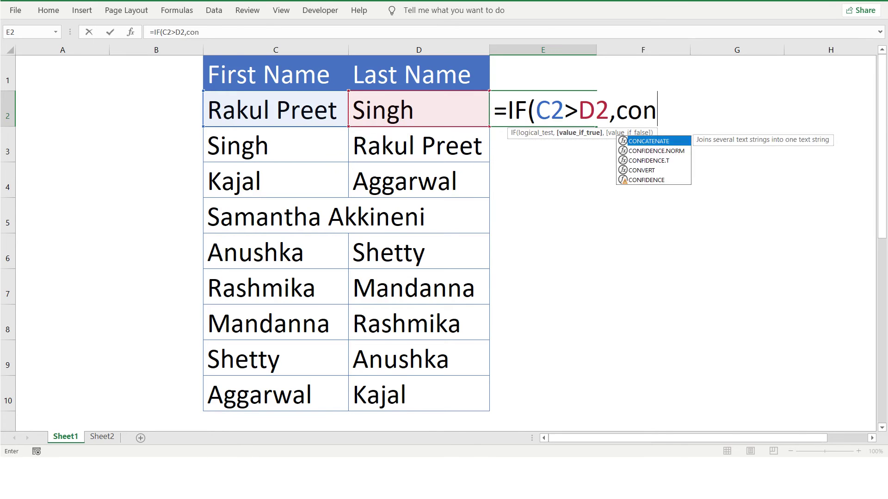
key(Down)
key(Tab)
key(Left)
key(Left)
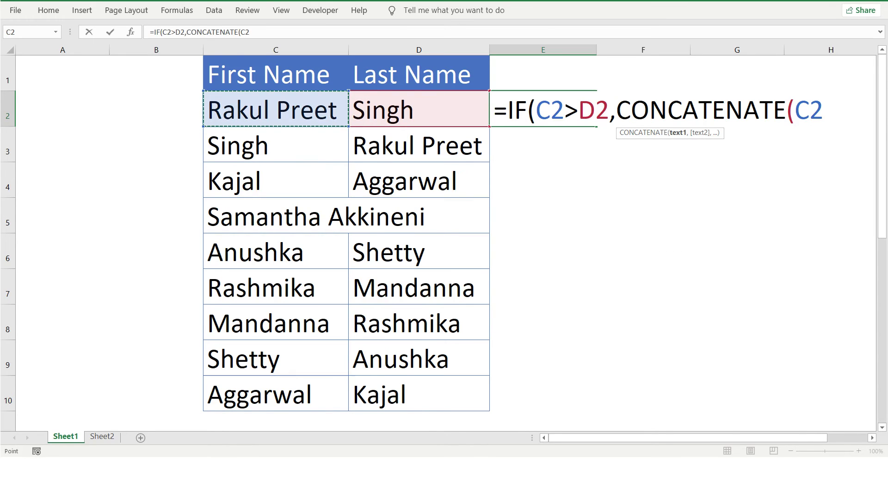
text(,")
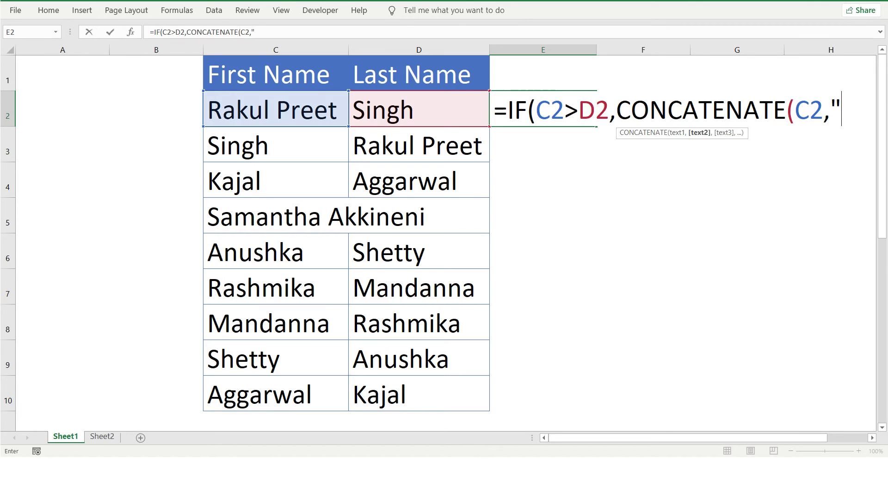
text(/")
text(,)
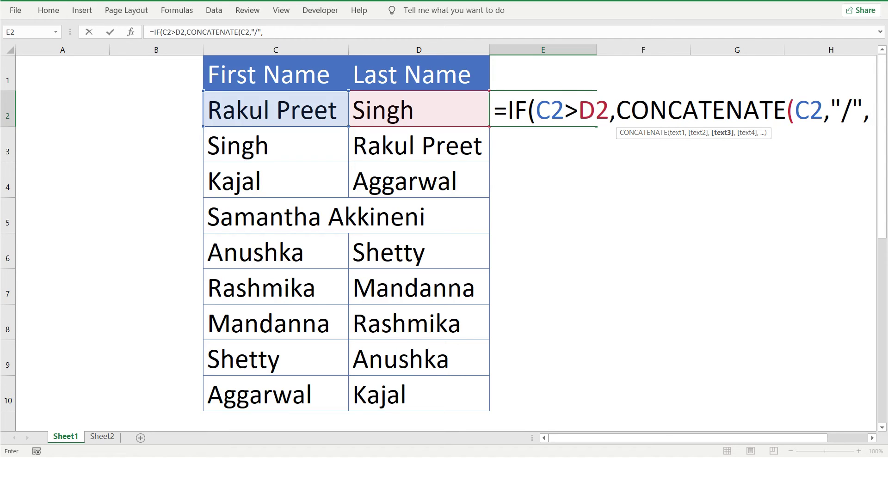
text(D2)
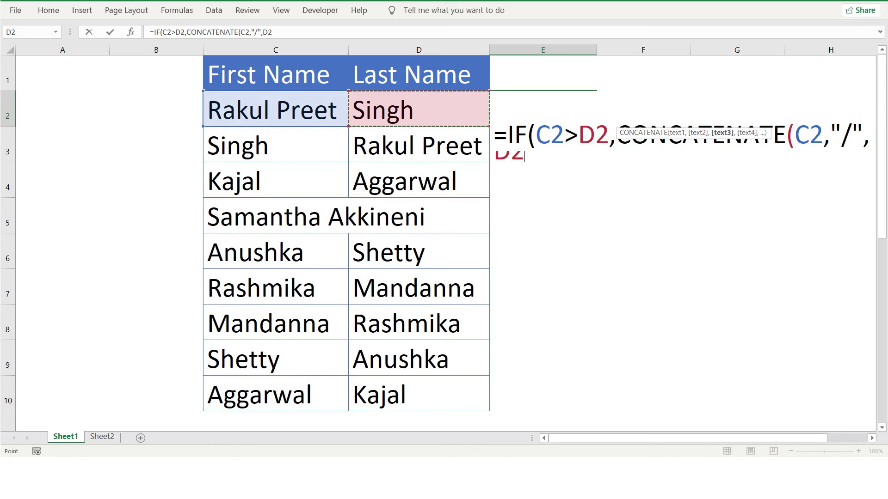
text())
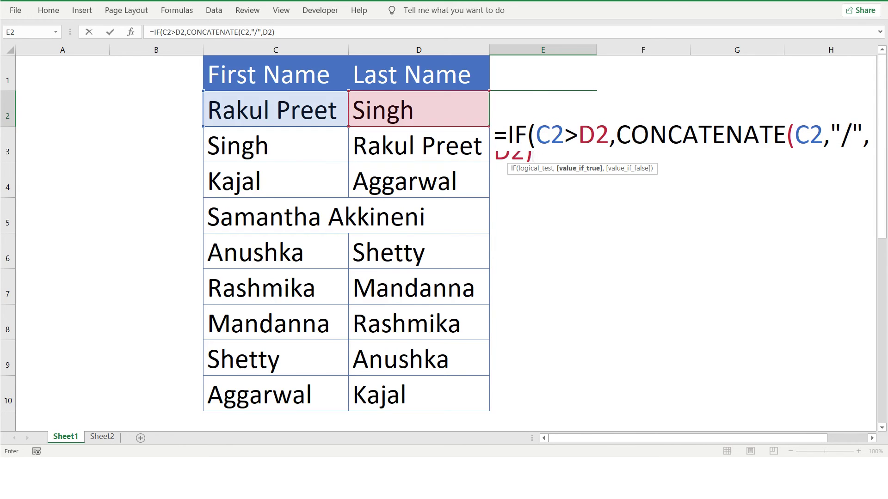
text(,)
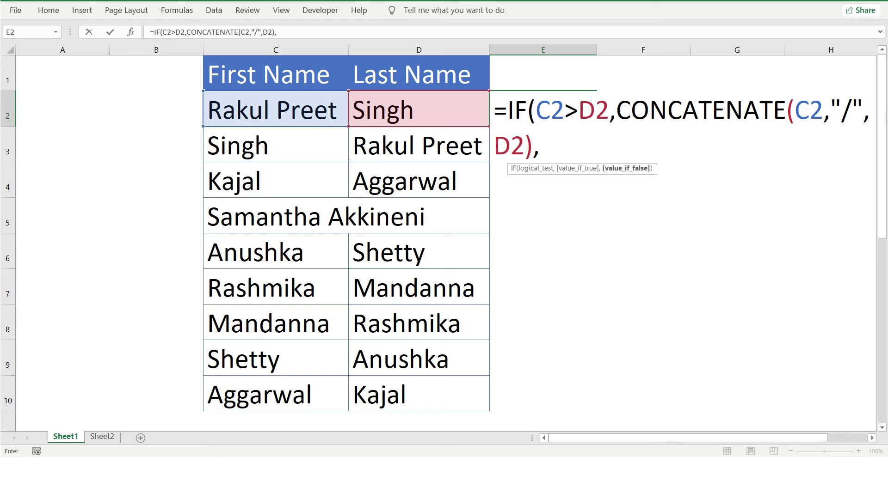
Step: Add CONCATENATE(D2,"/",C2) as the false branch and commit the formula
text(con)
key(Tab)
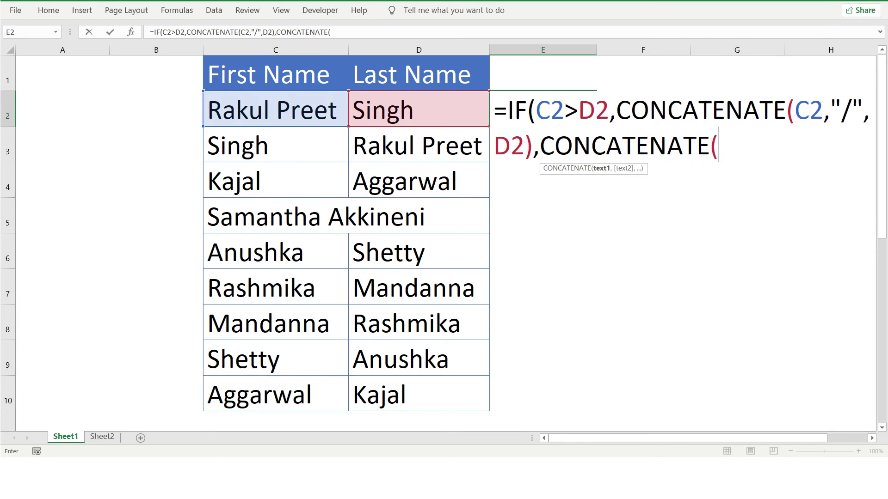
click(418, 109)
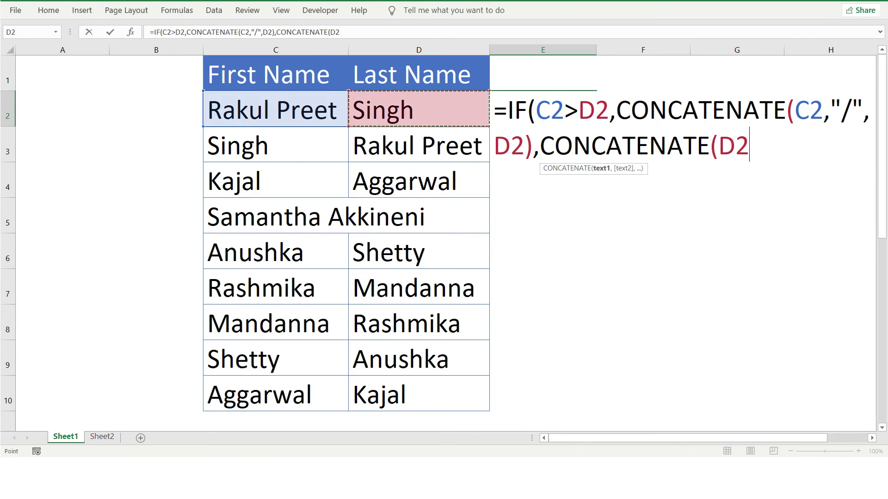
text(,"/")
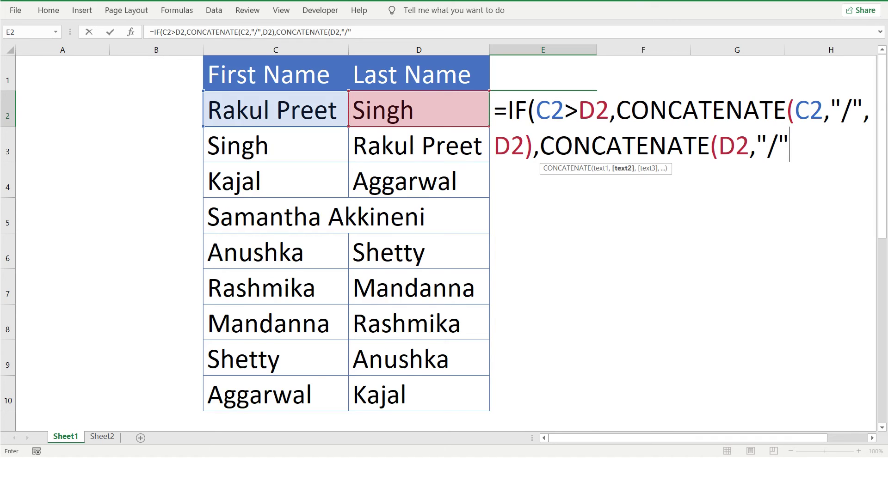
text(,)
click(275, 109)
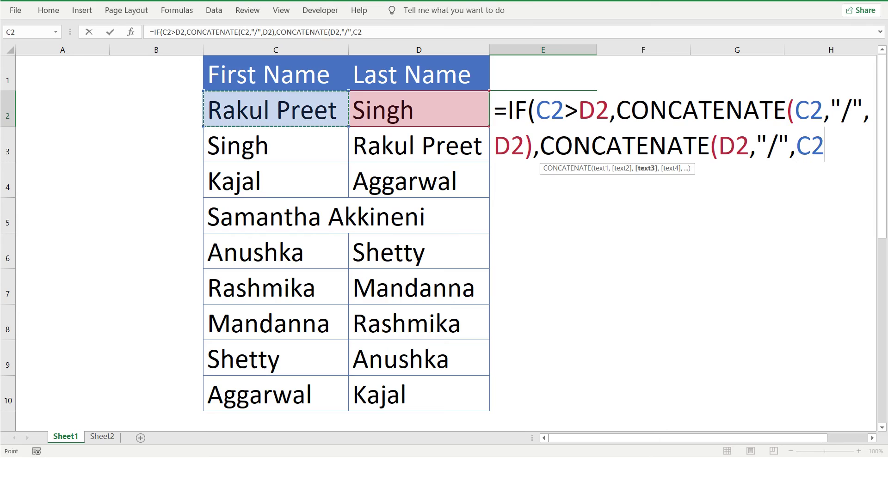
text())
key(Return)
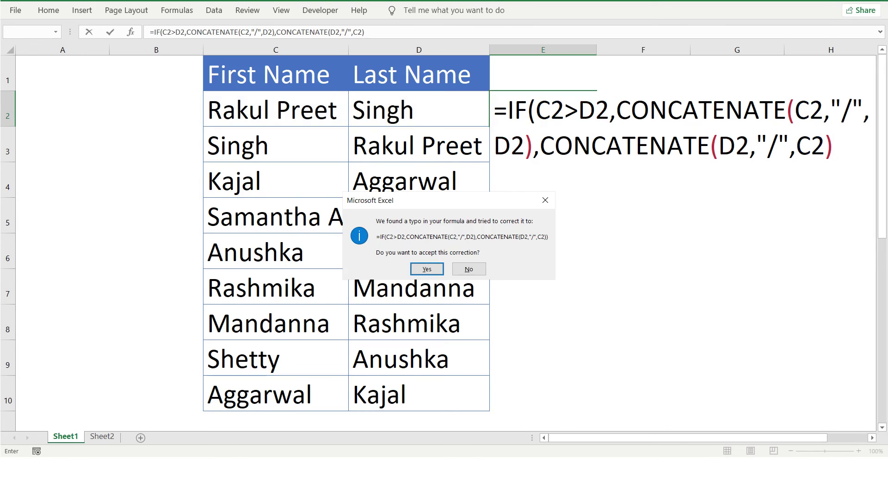
Step: Fill E2's name-pair formula down to E10
key(Return)
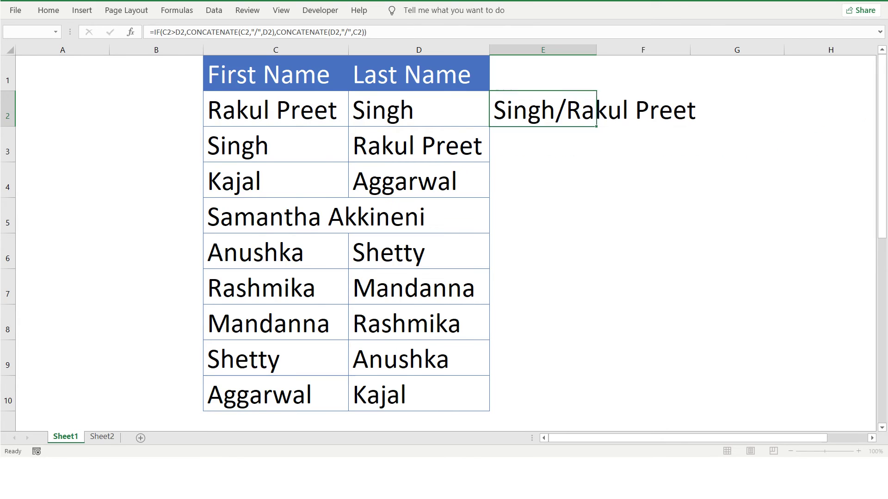
click(543, 109)
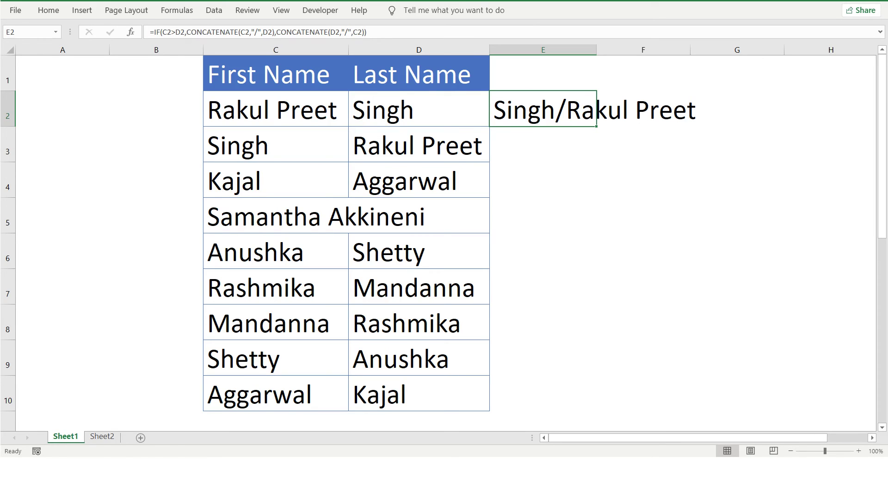
drag(596, 126, 596, 411)
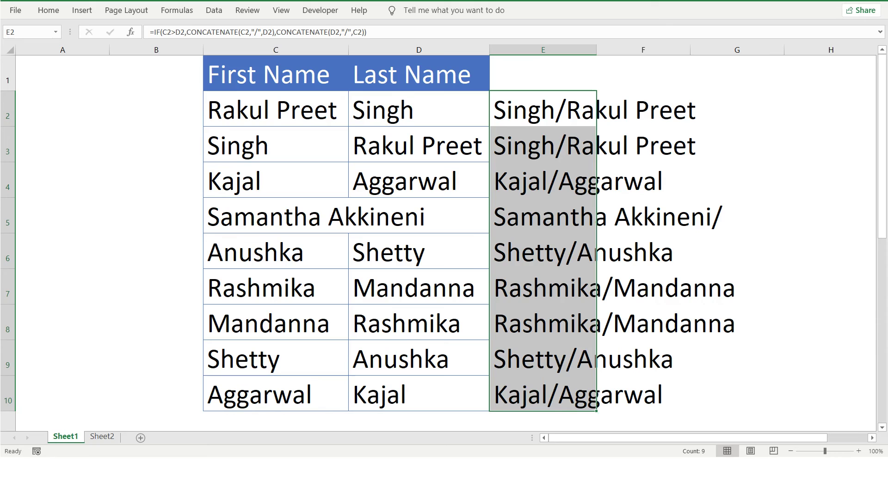
Step: Copy E2:E10 and paste it back as plain values
click(542, 144)
drag(596, 161, 596, 115)
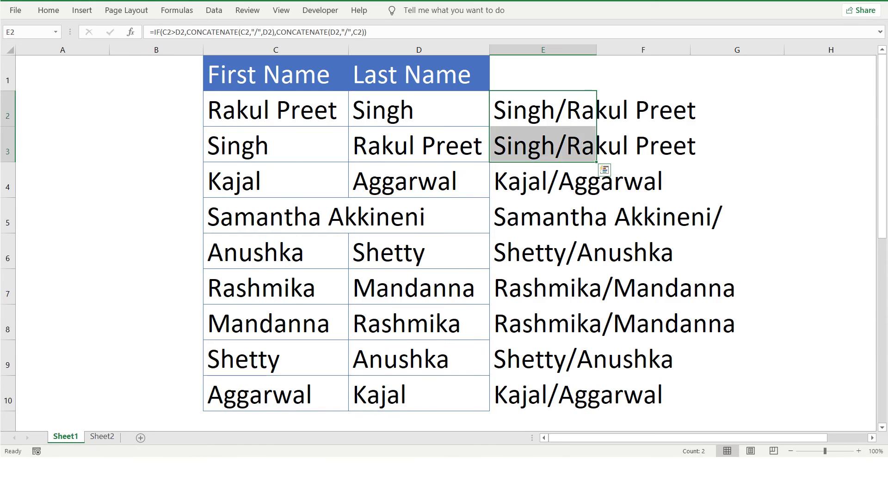
drag(596, 162, 596, 411)
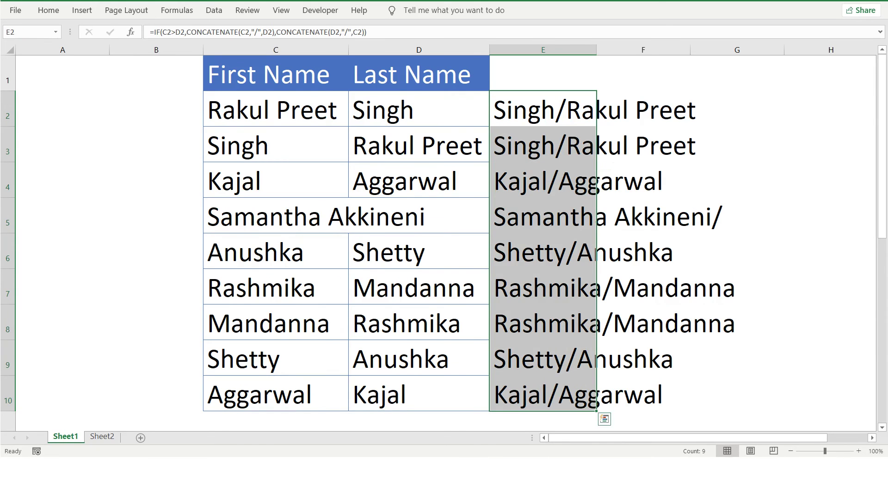
key(ctrl+c)
key(alt+h)
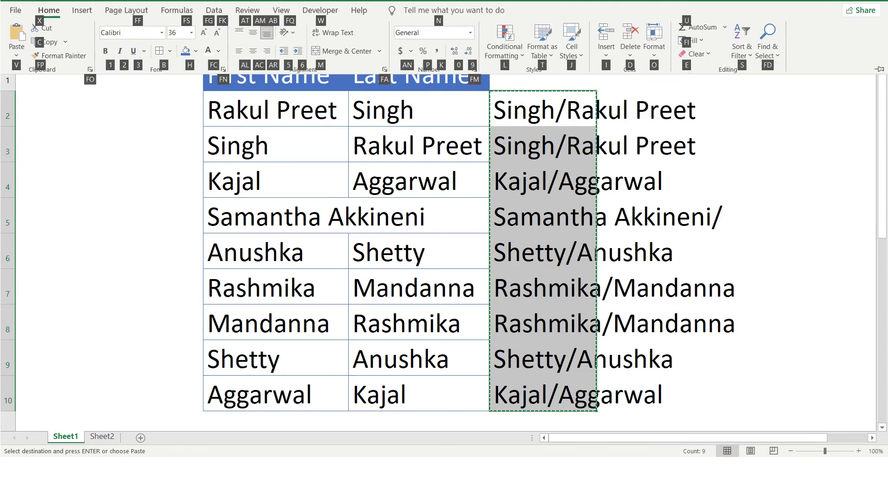
key(v)
key(v)
click(543, 110)
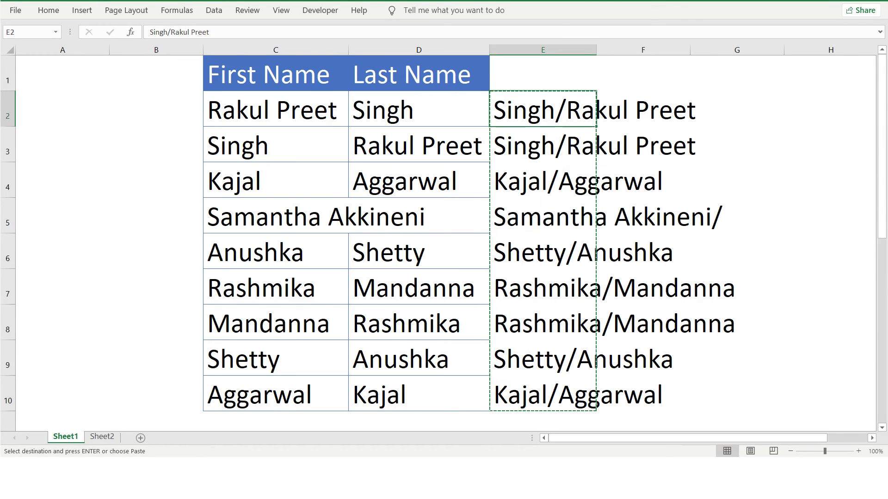
Step: Enter =COUNTIF($E$2:E2,E2) in F2, anchoring the range start so it returns 1
click(642, 109)
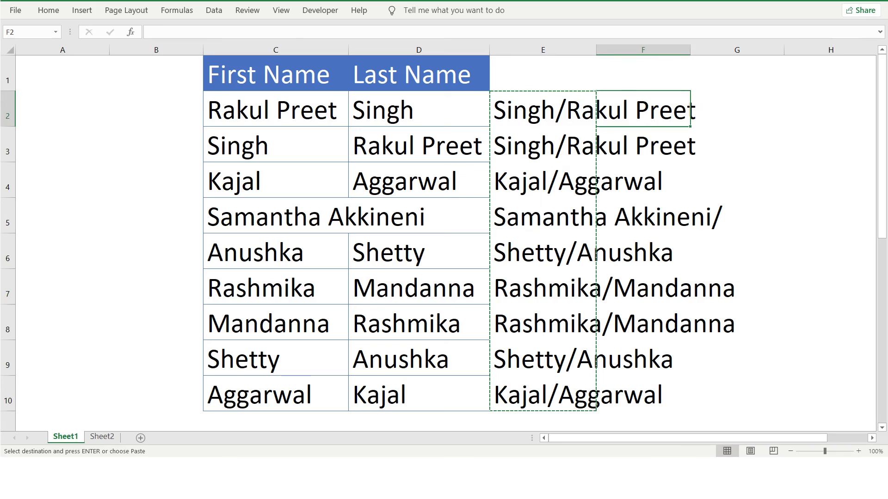
text(=)
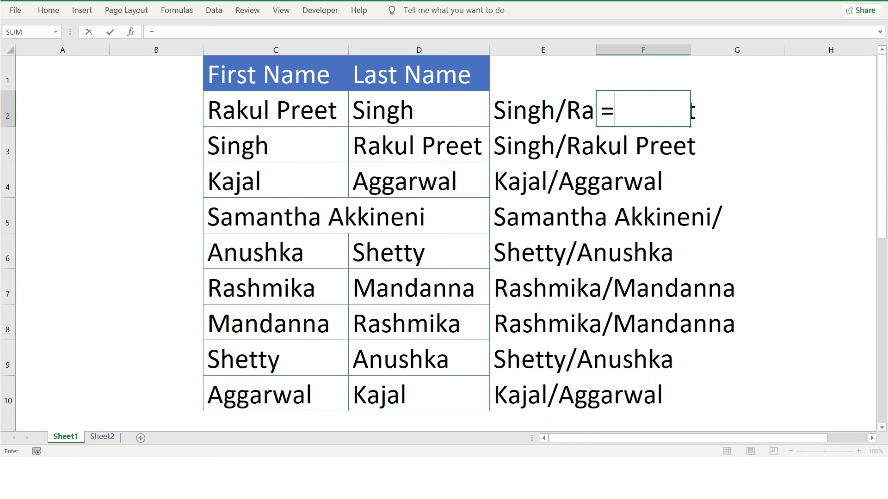
text(cou)
key(Down)
key(Down)
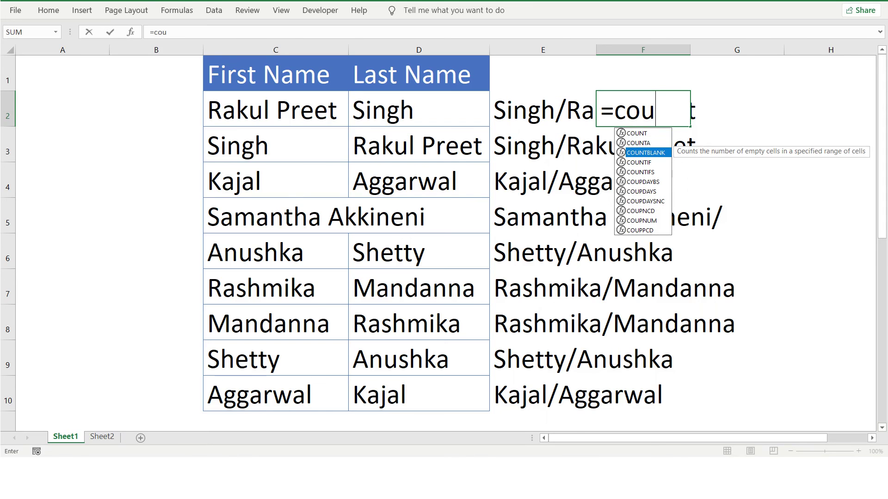
key(Down)
key(Tab)
key(Left)
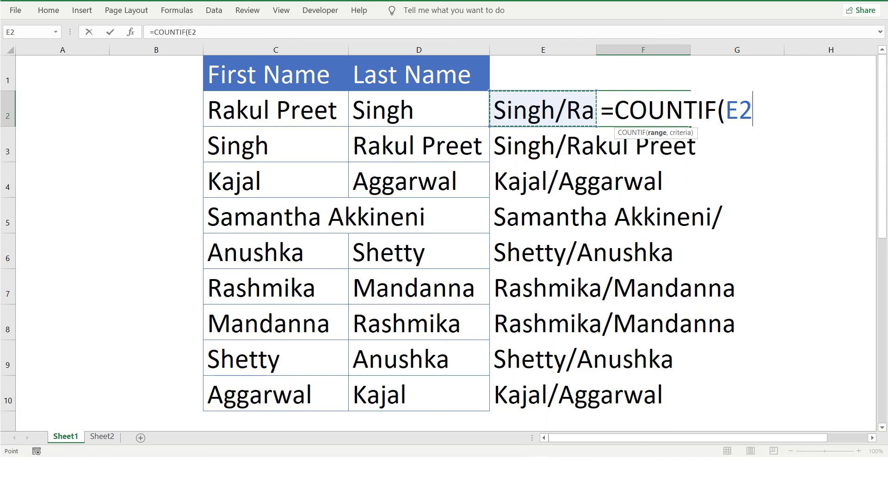
text(:E2,)
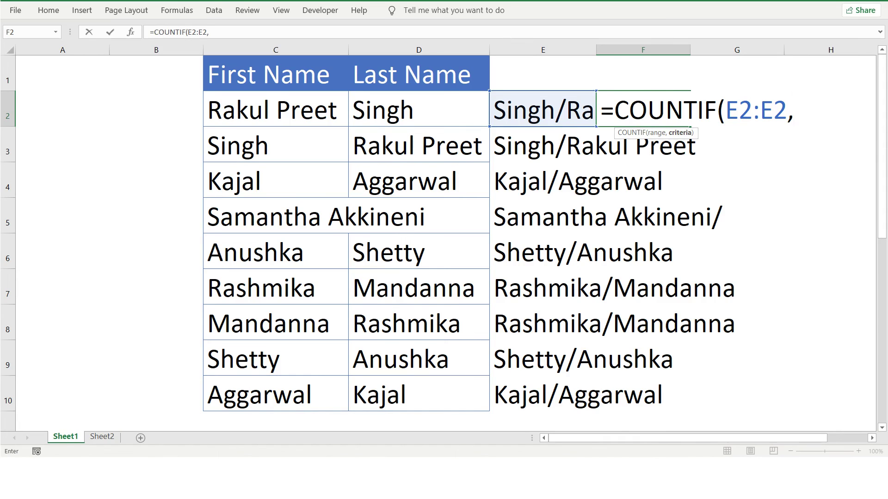
text(e2)
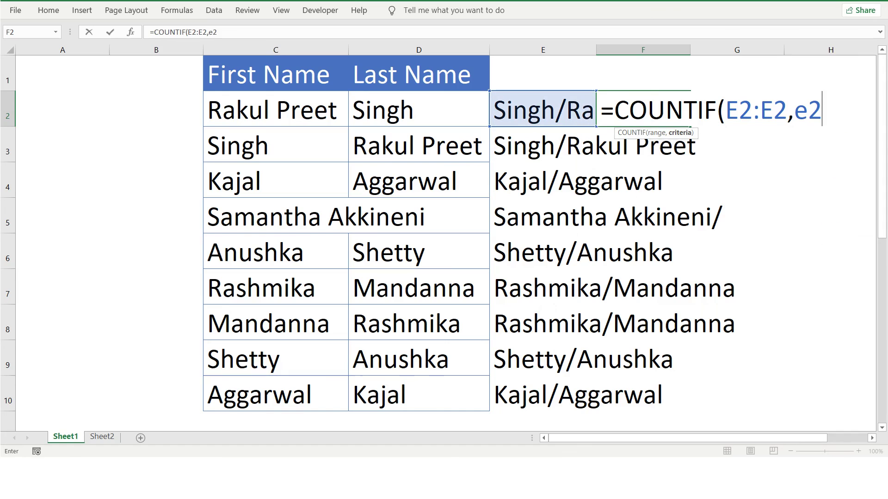
text())
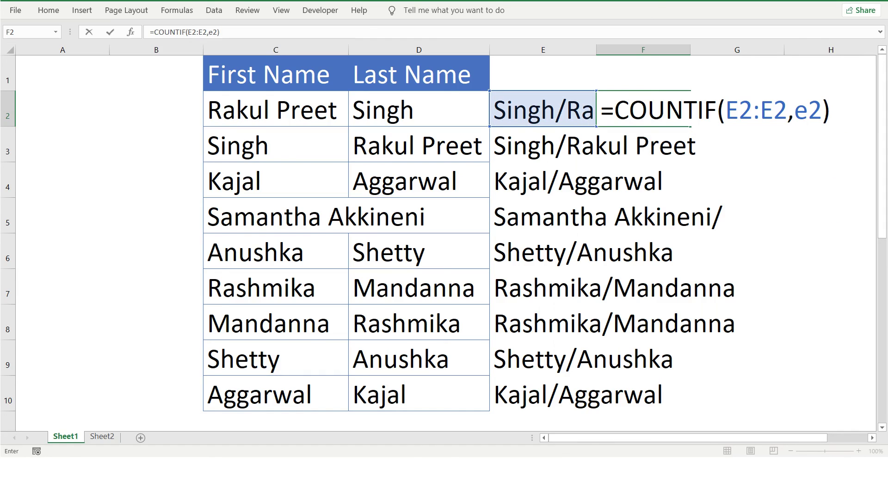
click(739, 110)
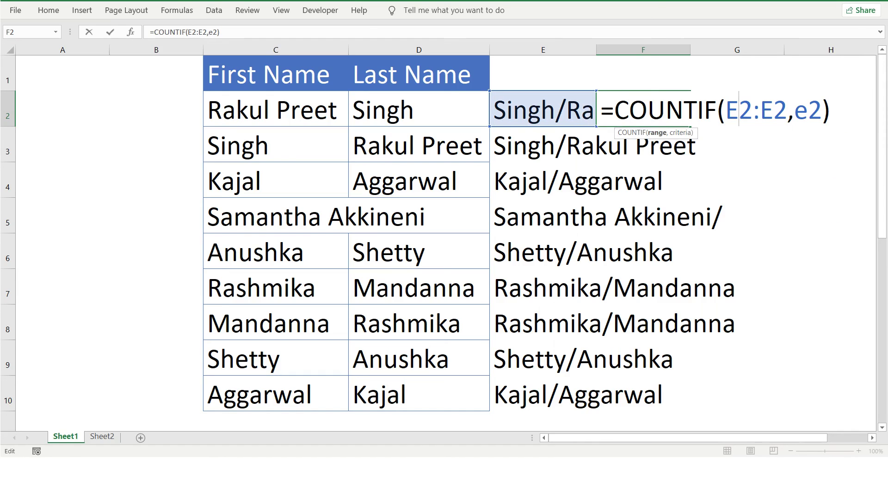
key(F4)
key(Return)
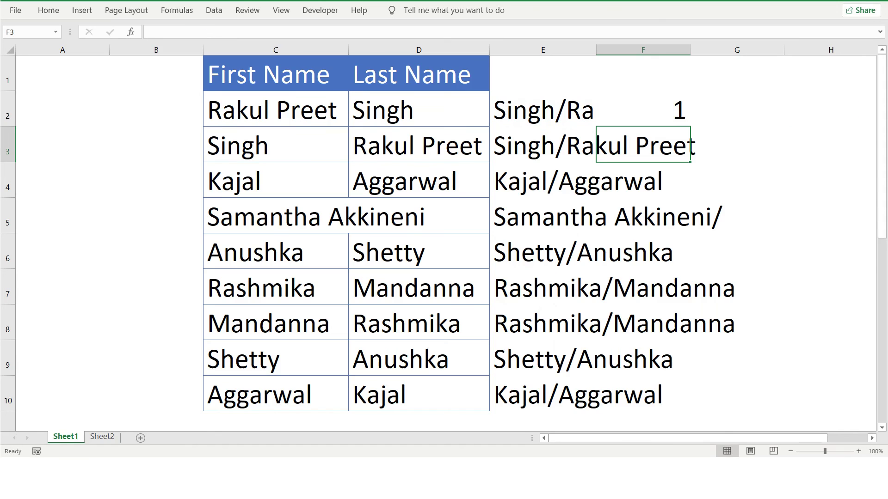
Step: Fill the COUNTIF formula down to F10 and select the duplicate rows 3 and 8–10
click(643, 110)
drag(690, 125, 689, 409)
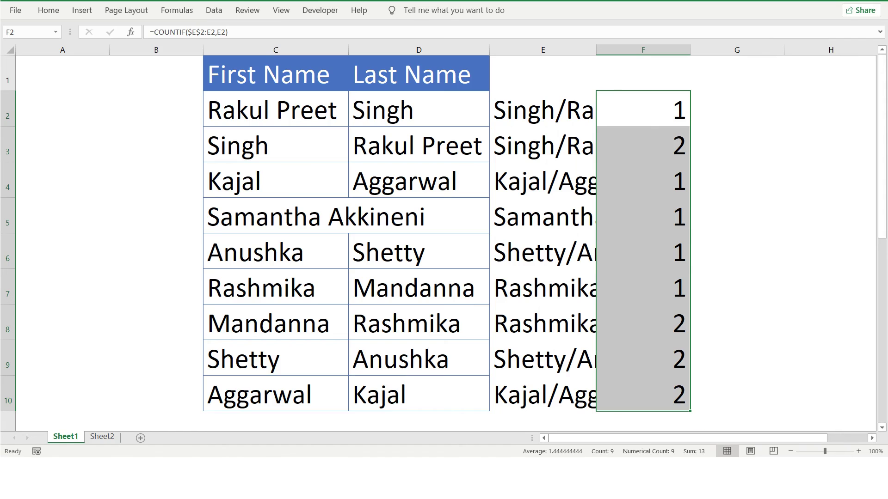
click(643, 145)
drag(543, 145, 642, 144)
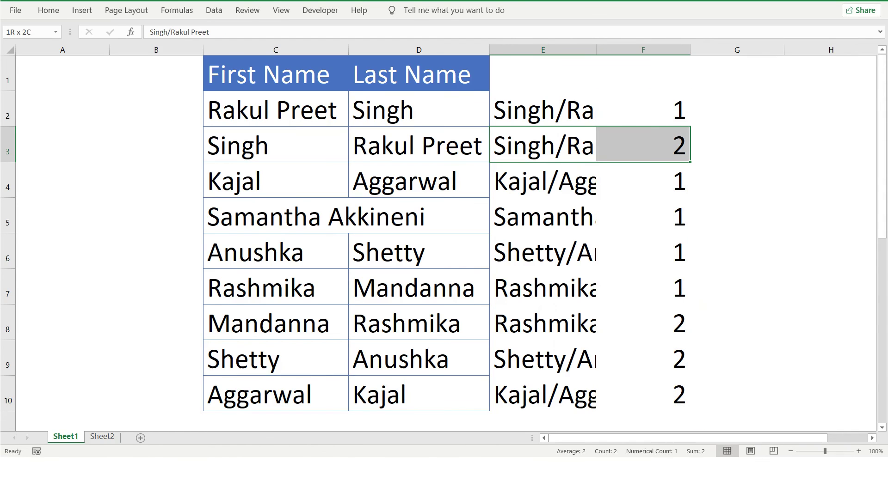
drag(543, 287, 642, 322)
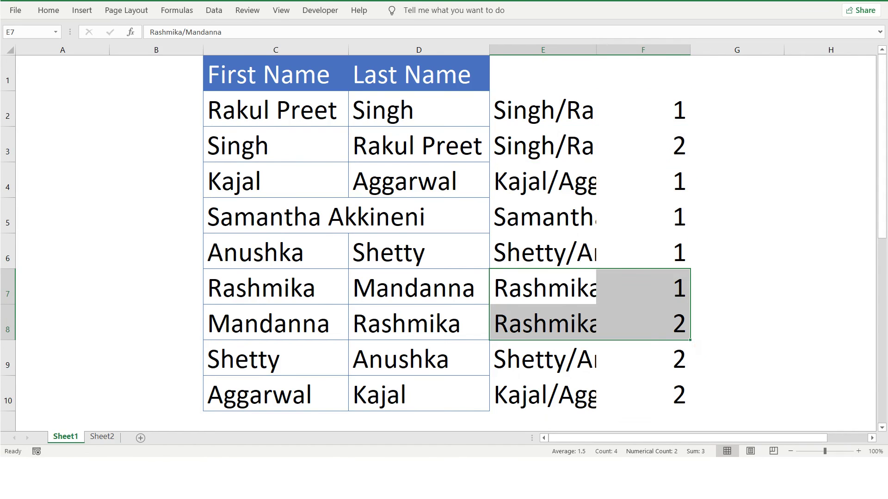
drag(543, 322, 642, 394)
Step: Apply a red fill to E8:F10 and then E3:F3
click(48, 10)
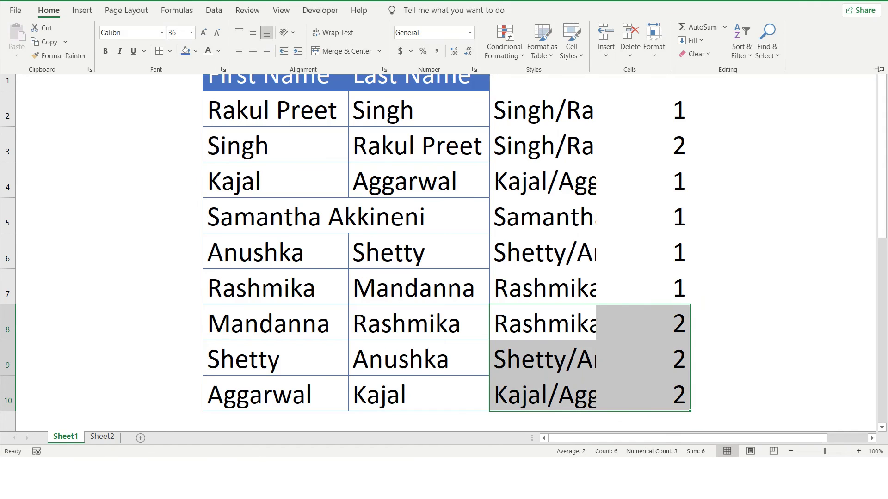
click(195, 51)
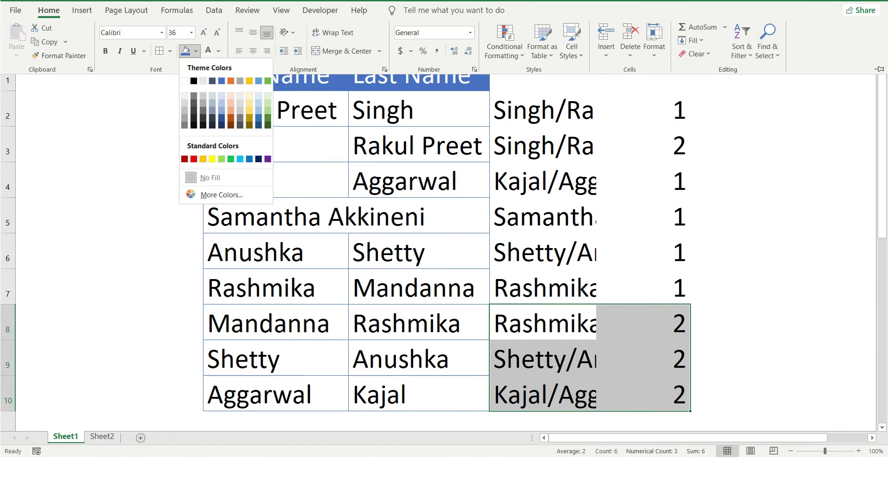
click(194, 160)
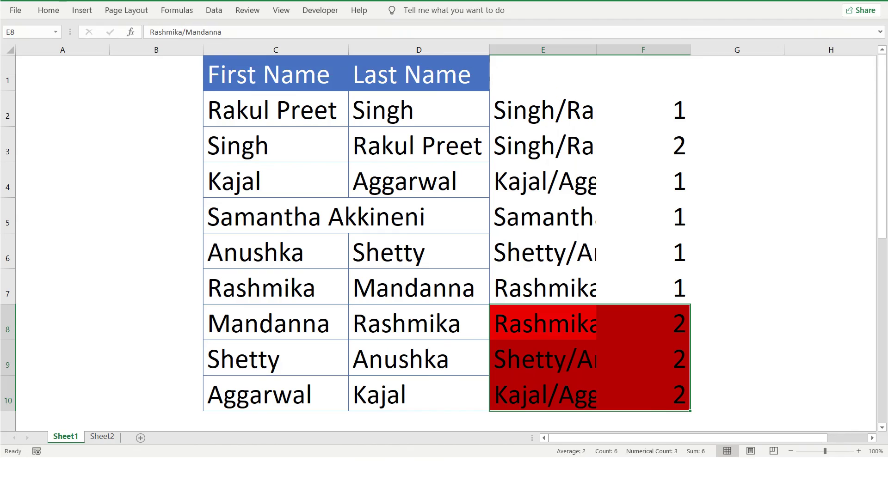
drag(543, 146, 642, 145)
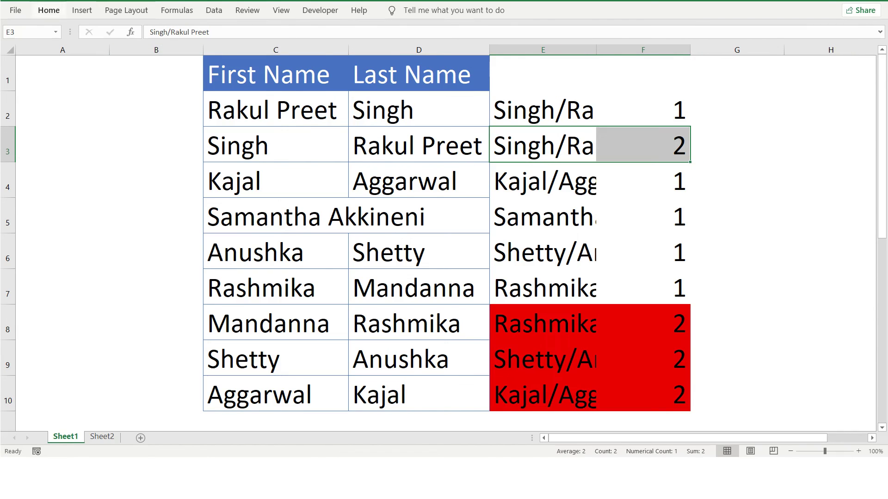
click(48, 10)
click(184, 51)
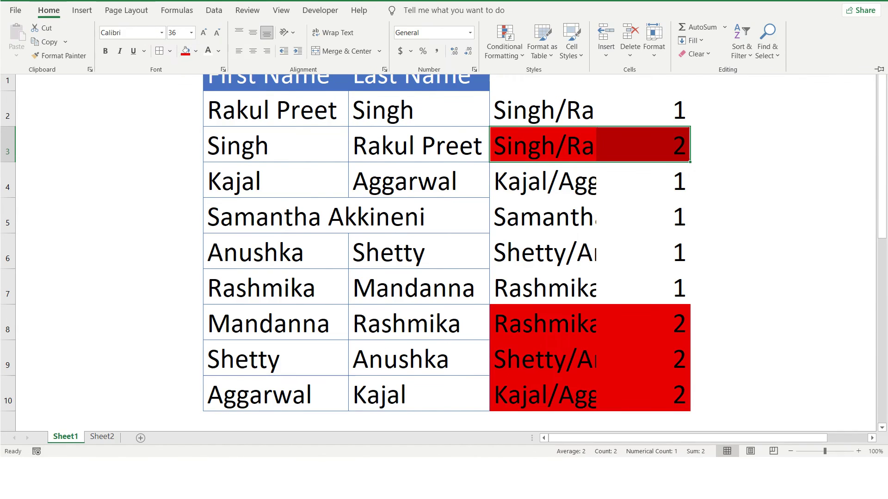
click(542, 180)
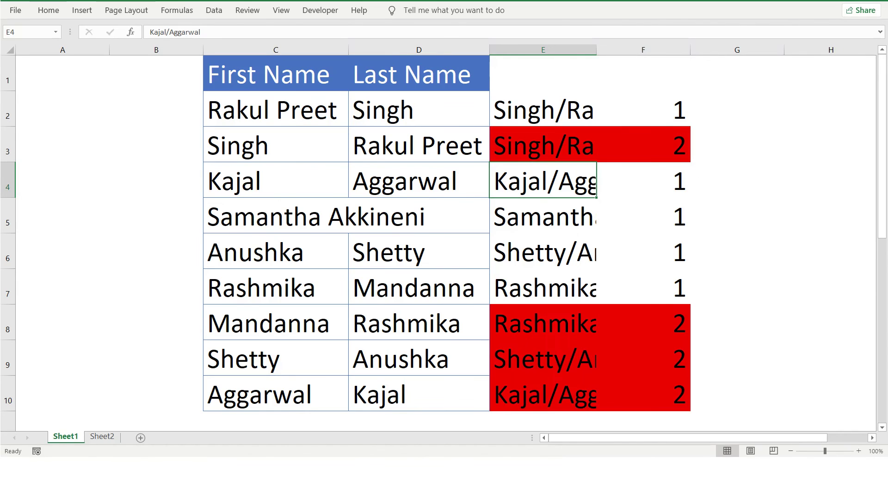